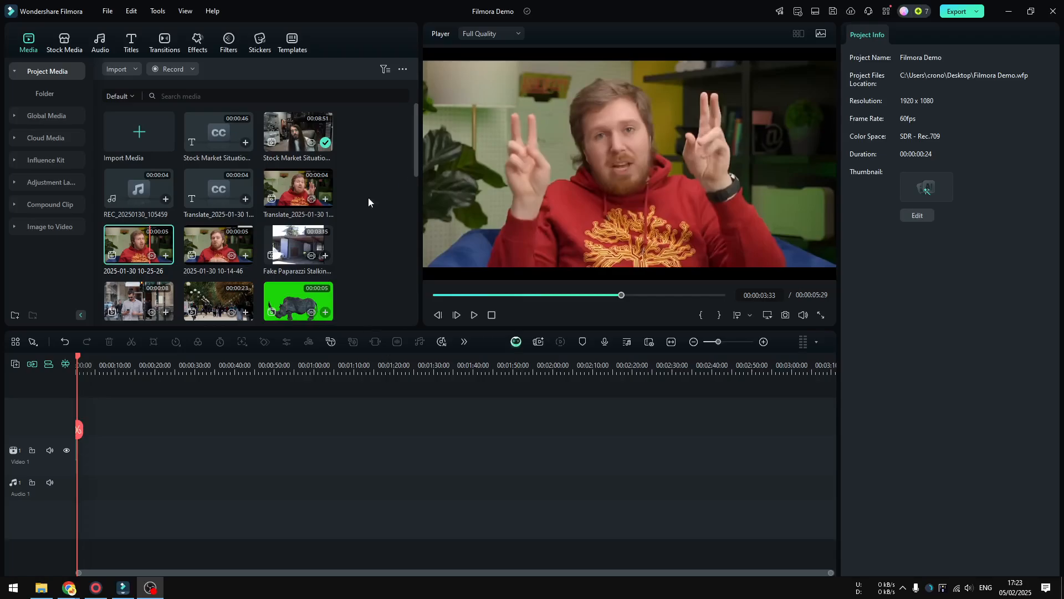
Mark the Stock Market Situation is Crazy clip from 00:00:53:17 to 00:01:17:07 and place that range at the start of Video 1
left_click(290, 132)
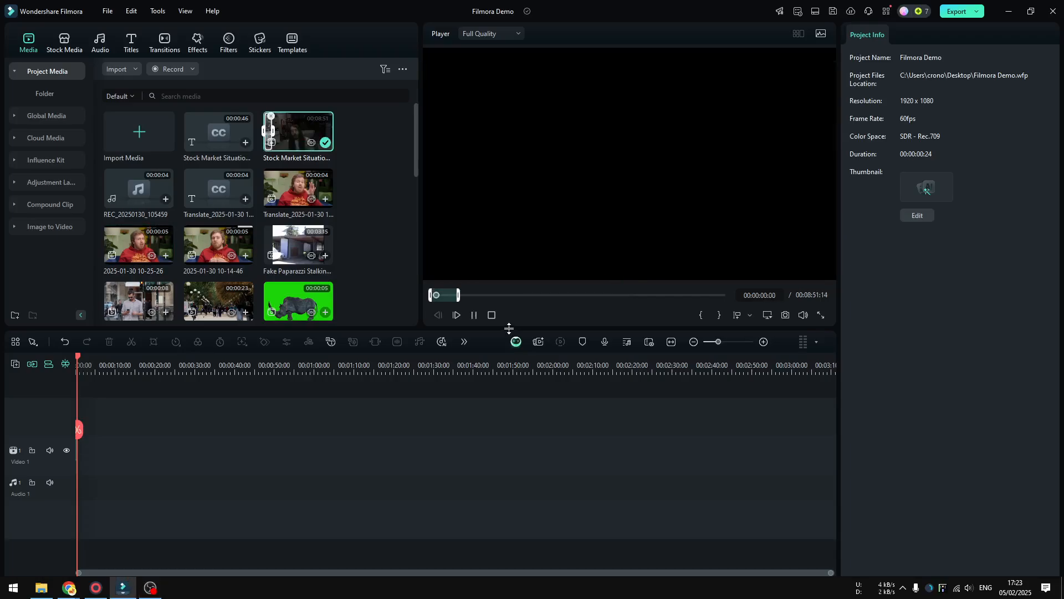
left_click(450, 297)
left_click_drag(451, 296, 465, 295)
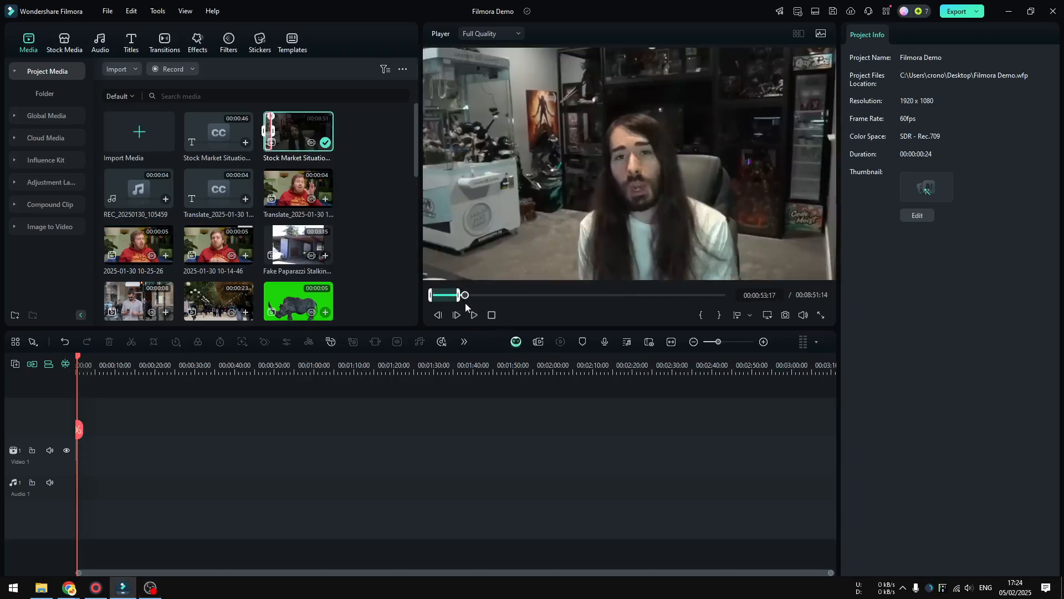
left_click(700, 315)
left_click(477, 295)
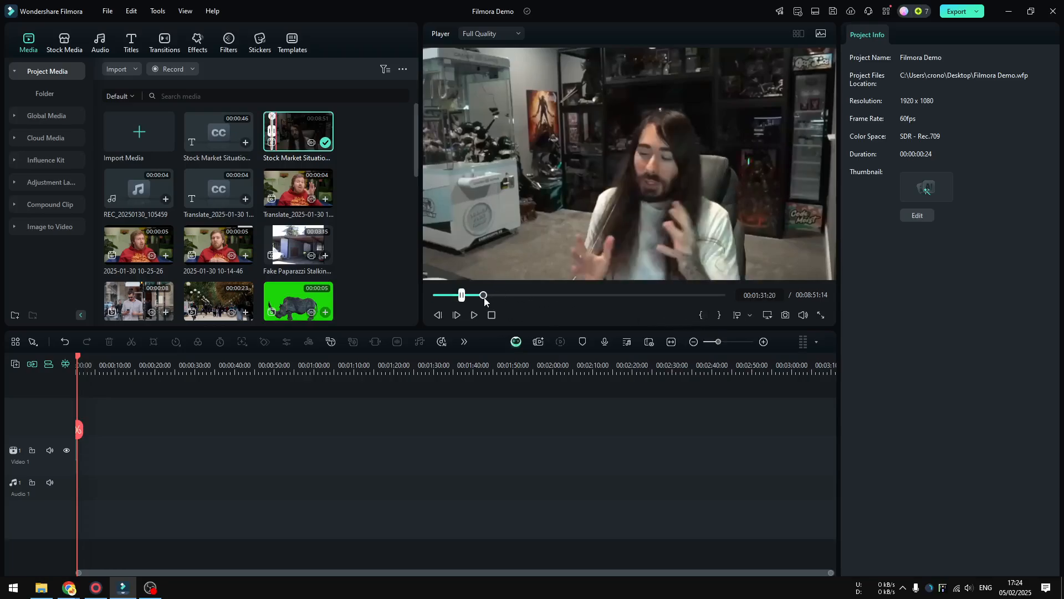
left_click(722, 317)
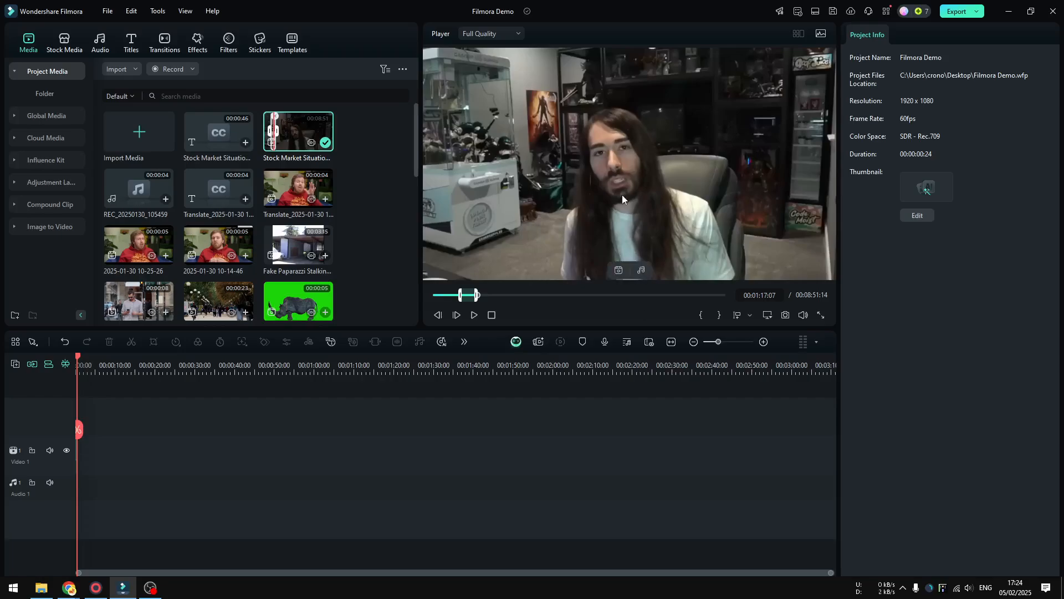
left_click_drag(299, 131, 111, 458)
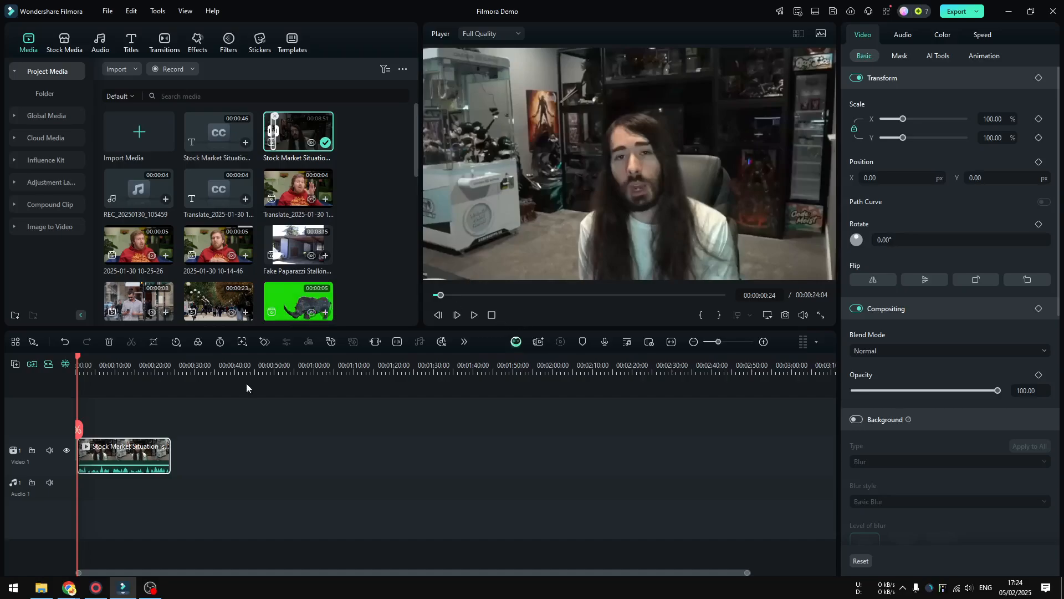
Play the first seconds of the placed clip to review its speech, adjusting the system volume during playback
left_click(473, 314)
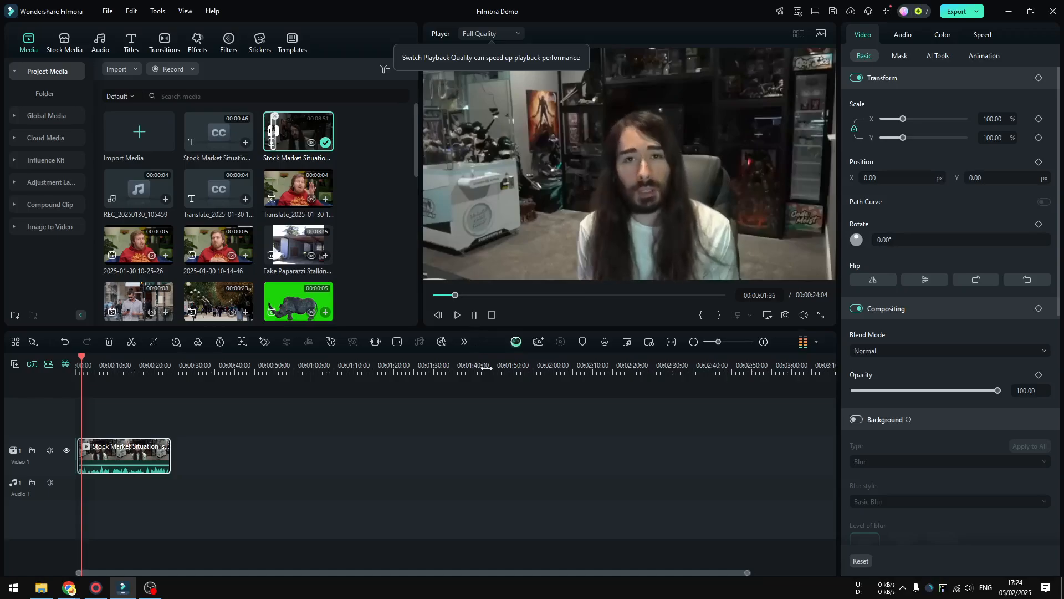
key("XF86AudioLowerVolume")
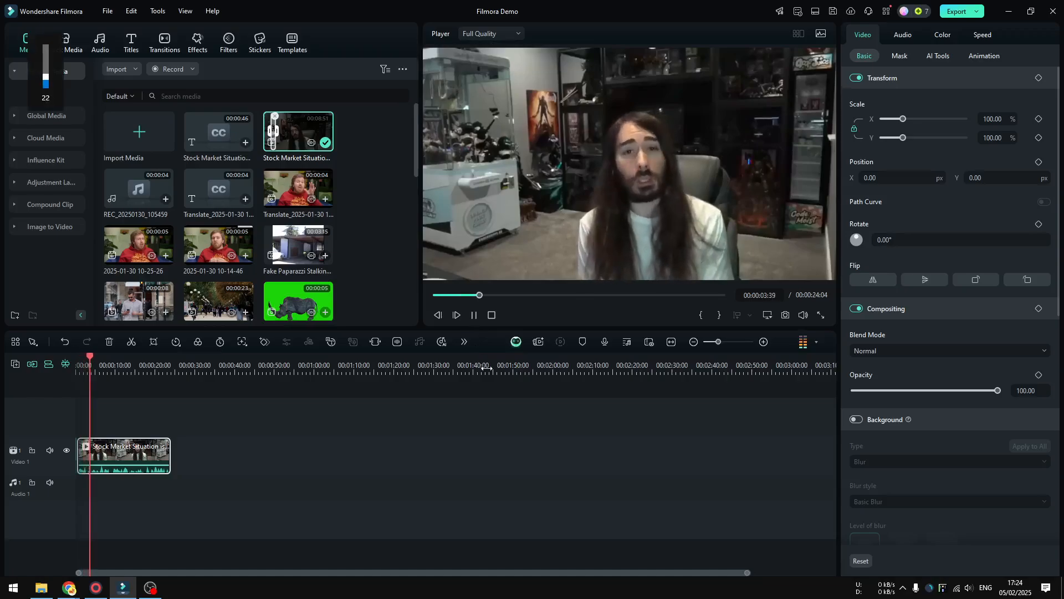
key("XF86AudioRaiseVolume")
key("XF86AudioRaiseVolume")
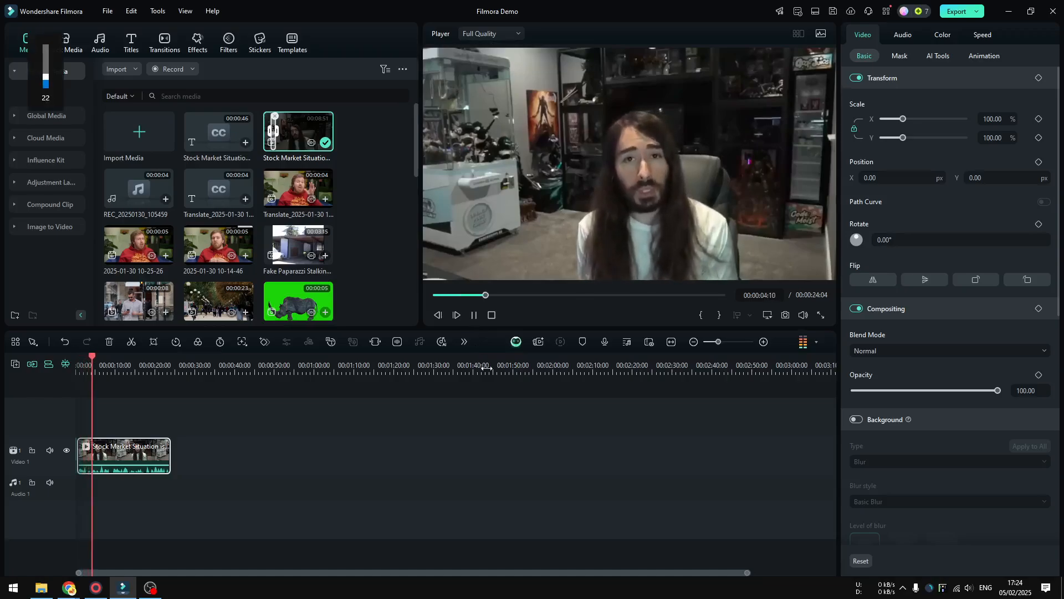
left_click(475, 315)
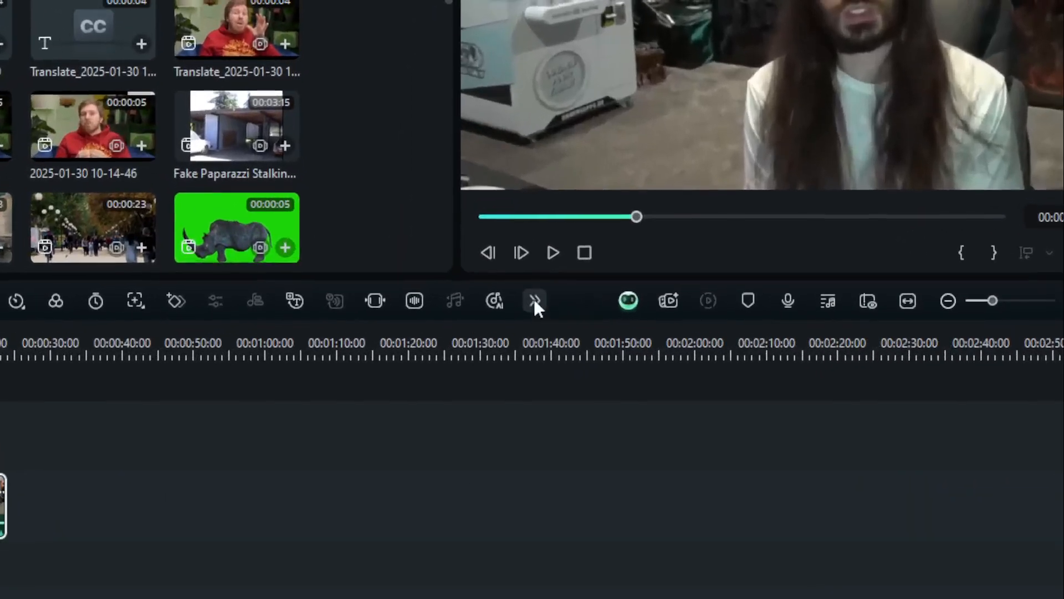
Transcribe the timeline clip with AI Text Based Editing, using English (US) as the language
left_click(464, 342)
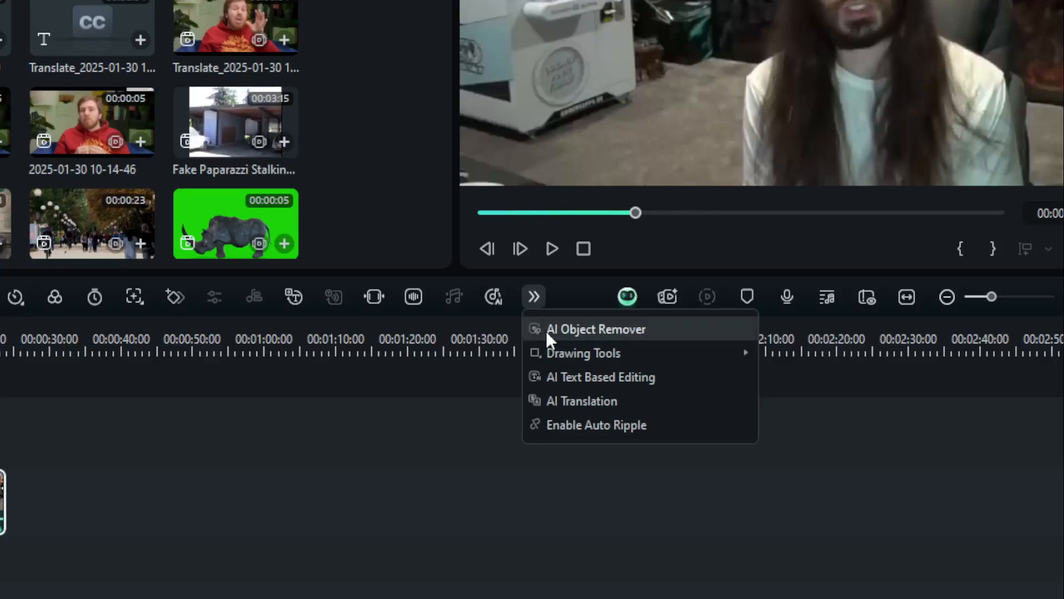
left_click(541, 298)
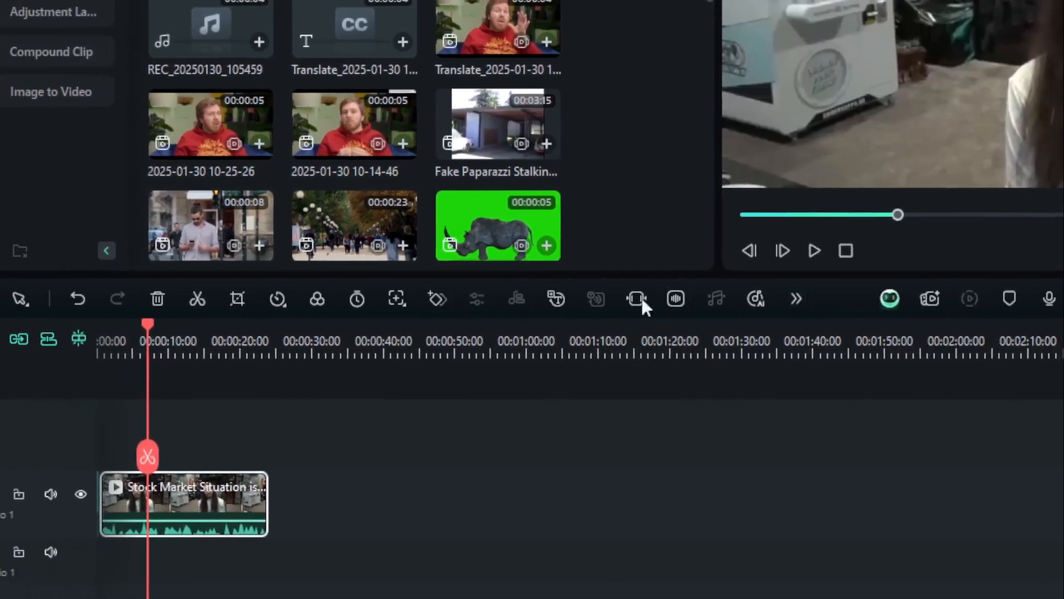
left_click(794, 299)
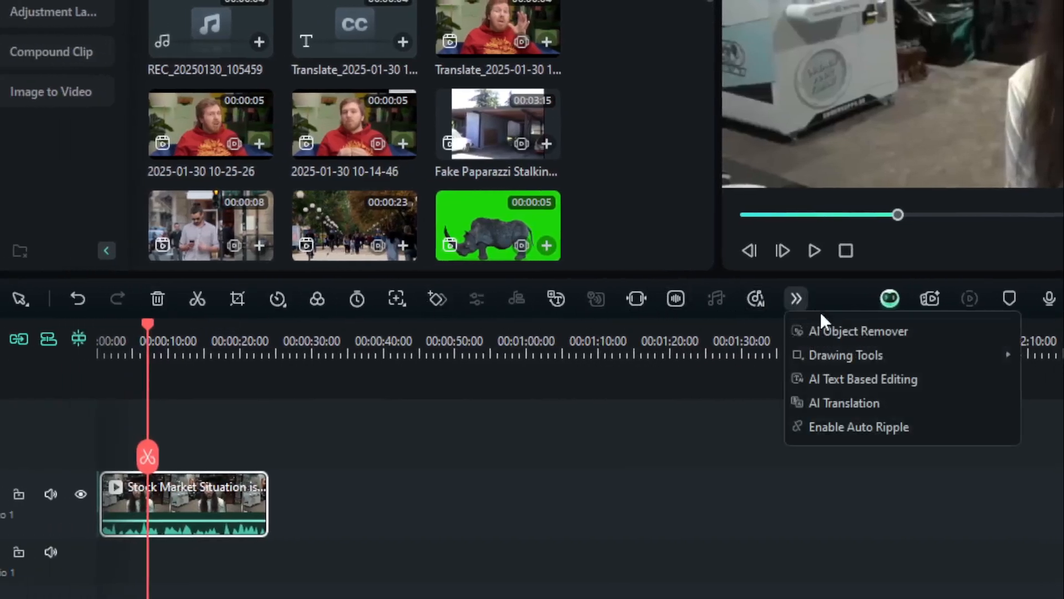
left_click(856, 377)
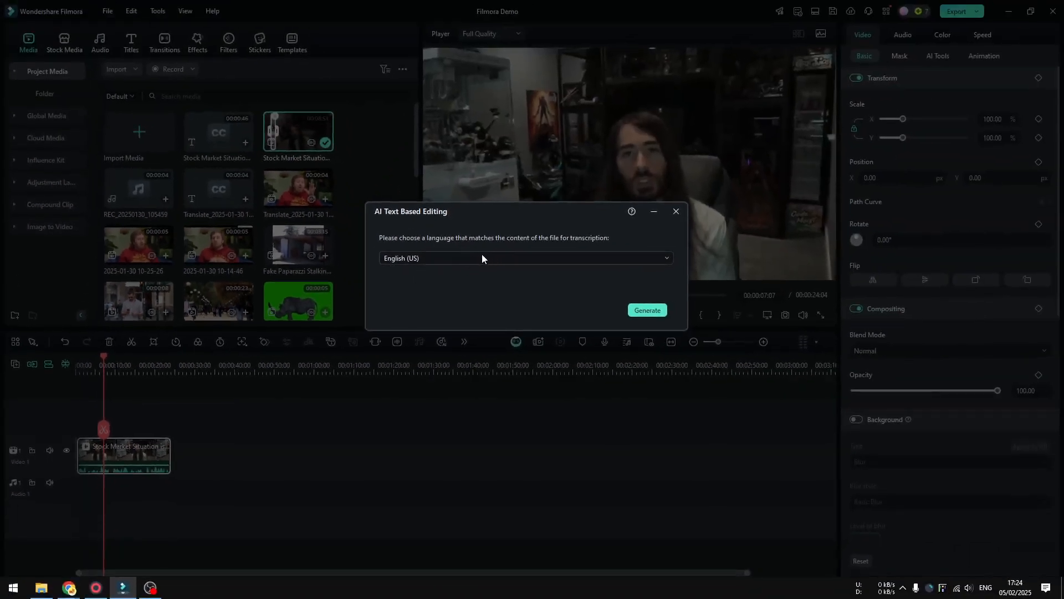
left_click(656, 314)
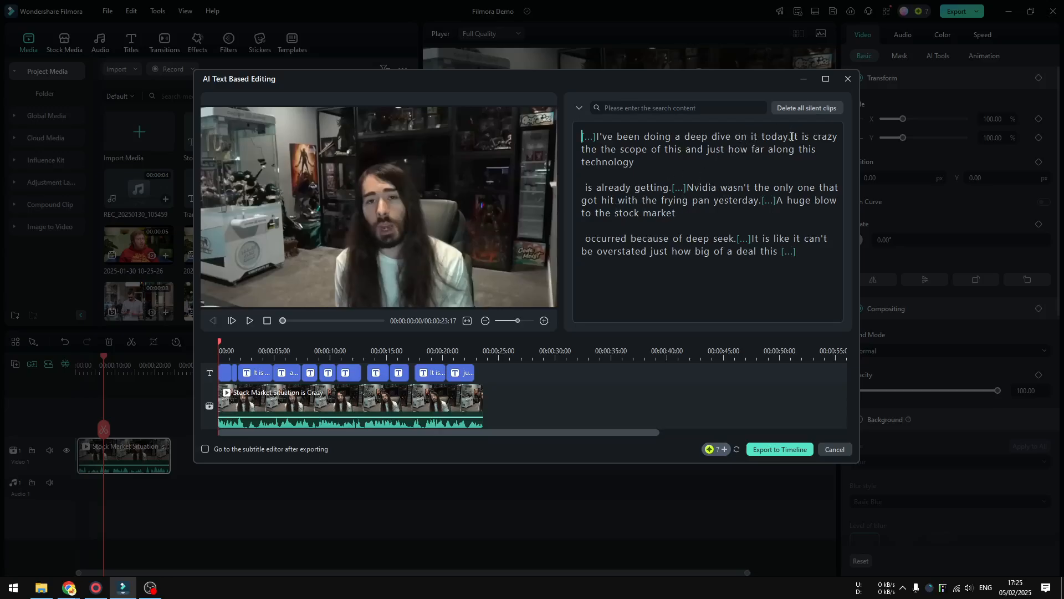
Compare the transcript's opening sentence with the footage by playing the preview from the beginning
left_click_drag(788, 136, 598, 138)
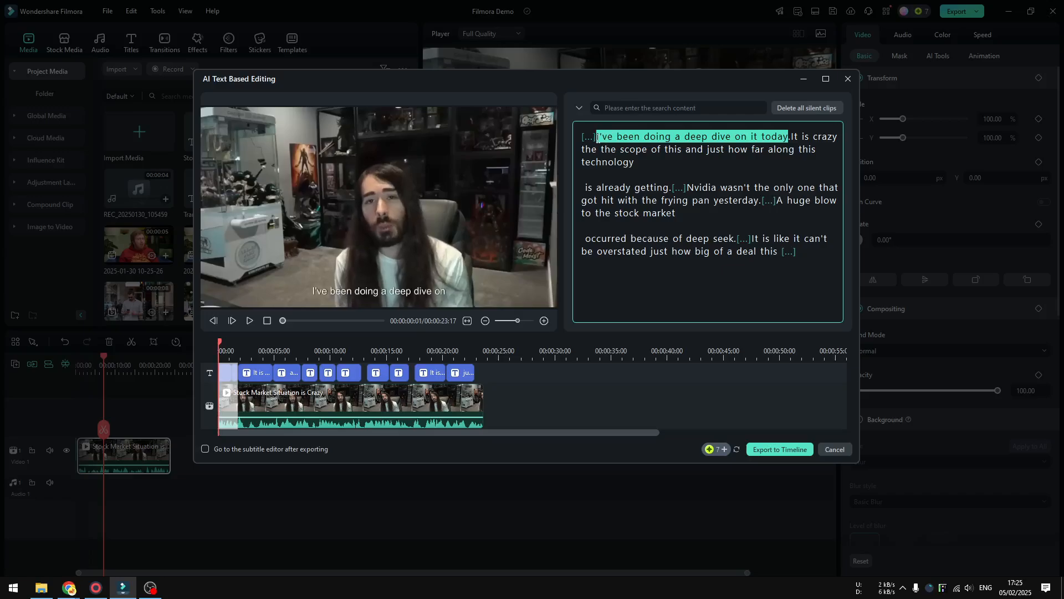
left_click(593, 226)
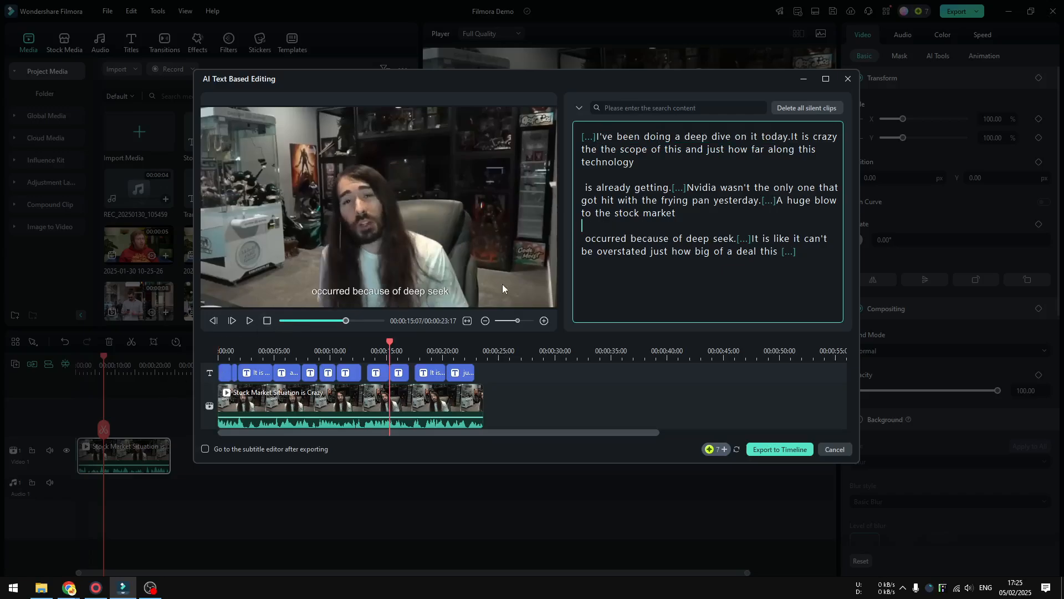
left_click_drag(389, 342, 205, 350)
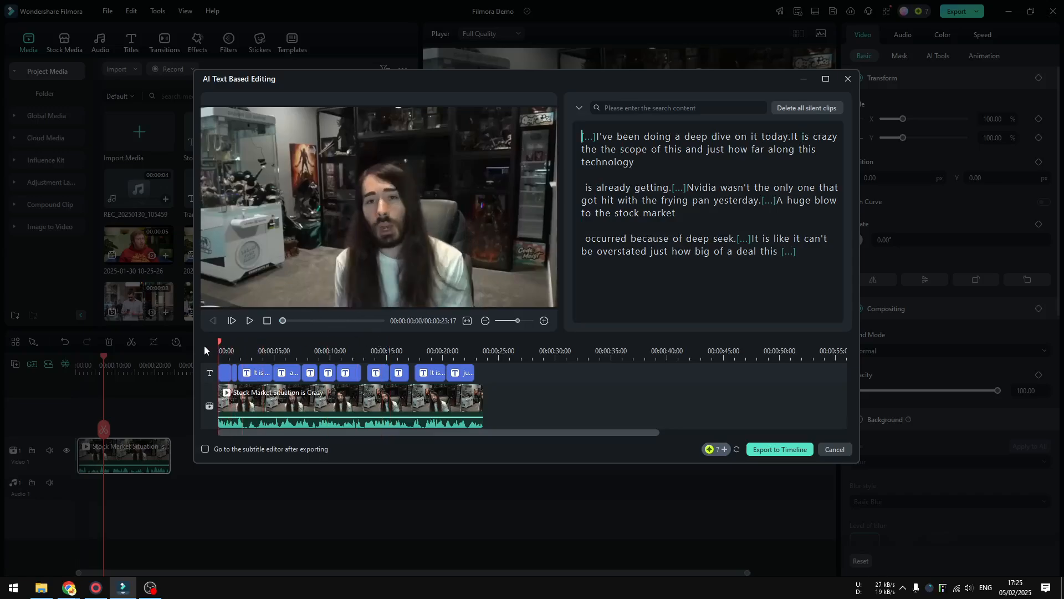
left_click(250, 321)
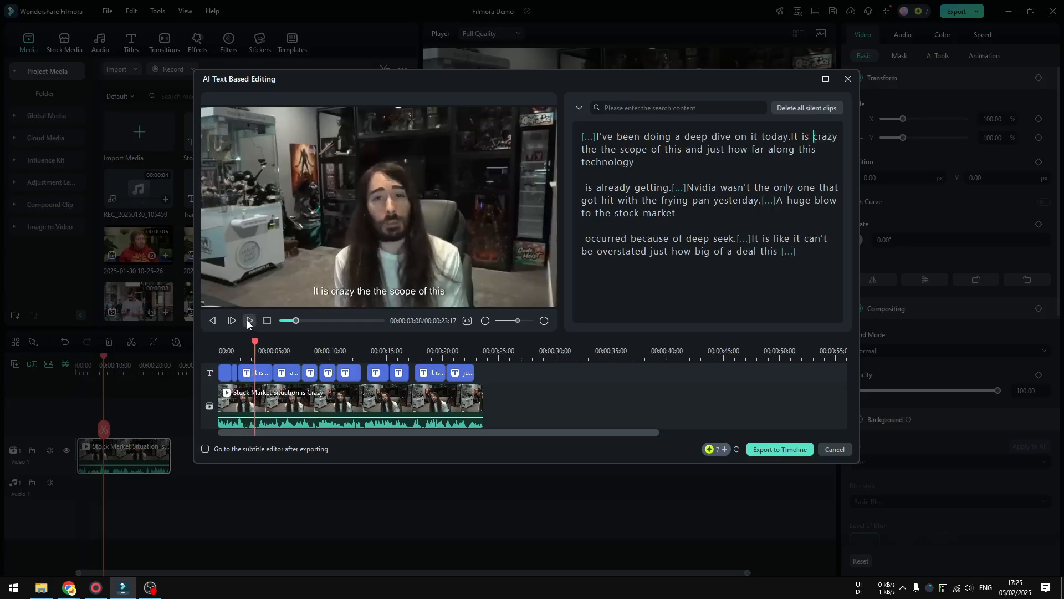
Delete the sentence "I've been doing a deep dive on it today" from the transcript and play the new opening
left_click_drag(789, 138, 597, 137)
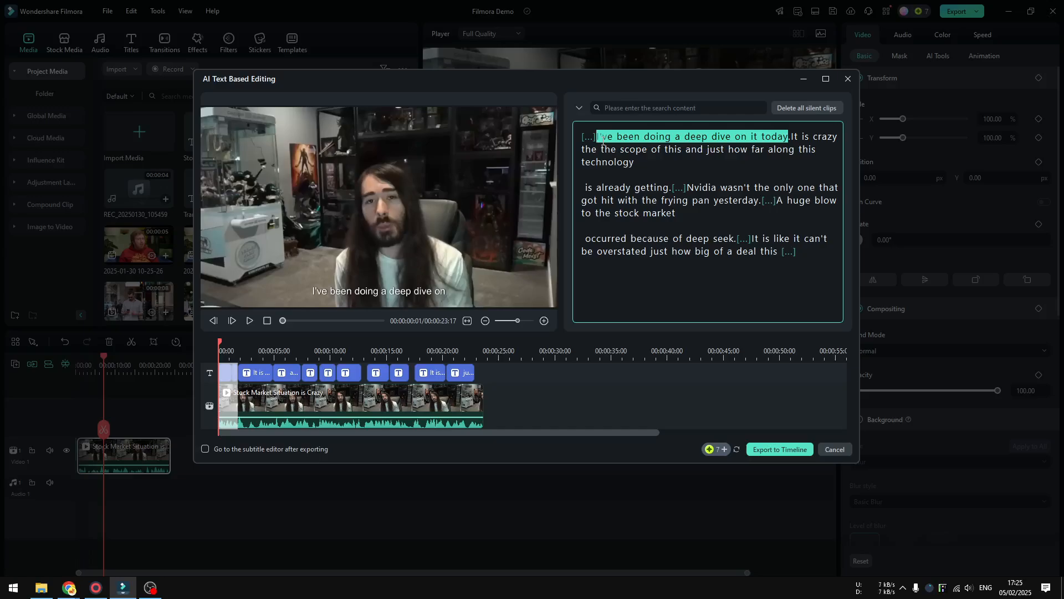
key("Delete")
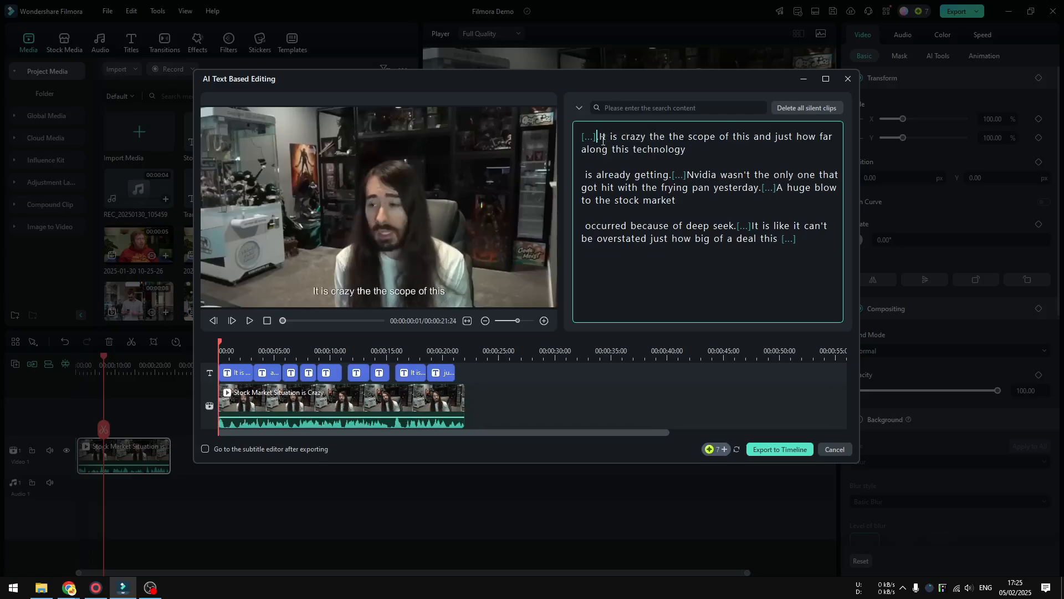
left_click(250, 321)
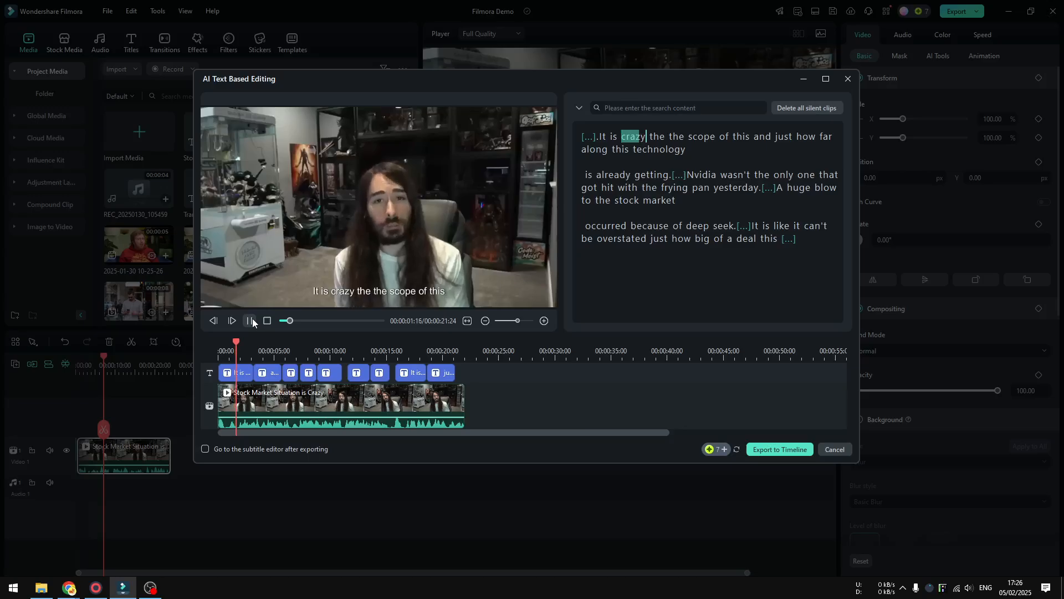
left_click(252, 319)
left_click_drag(243, 346, 198, 347)
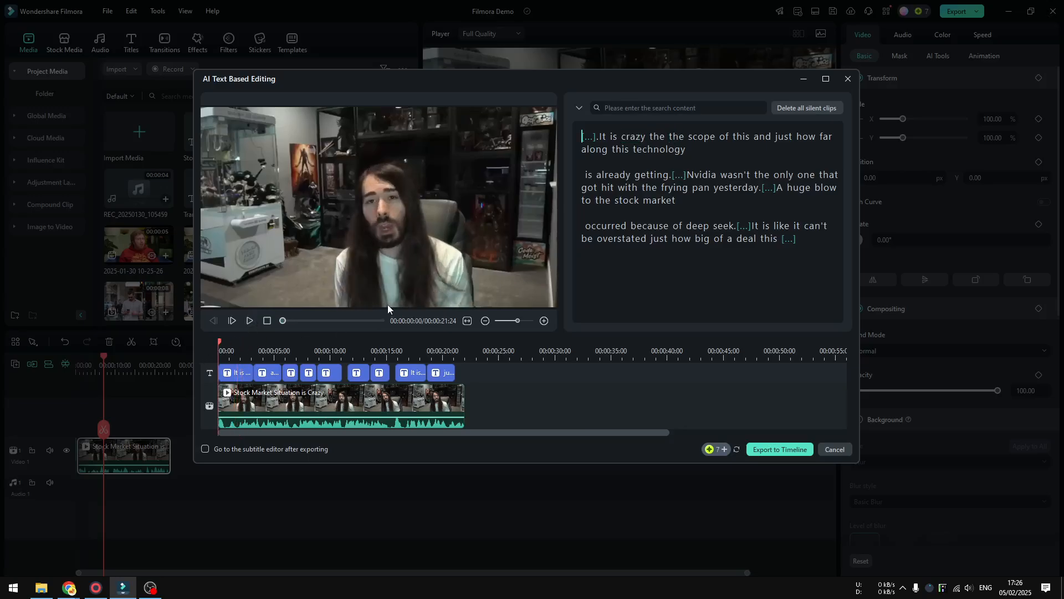
Delete the phrase "A huge blow to the stock market" from the transcript to cut it from the video
left_click(276, 348)
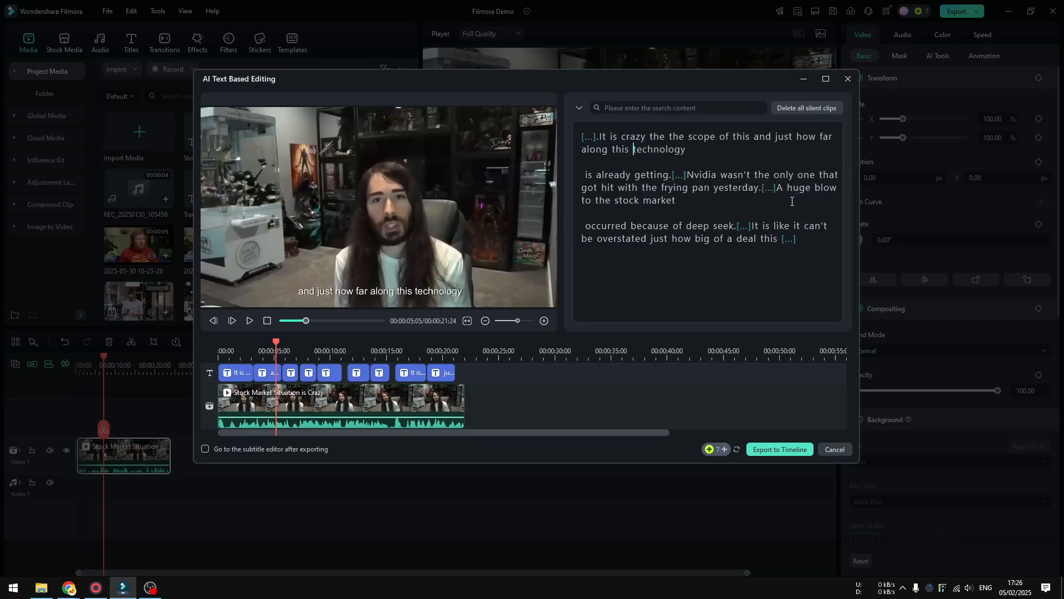
left_click_drag(778, 187, 680, 199)
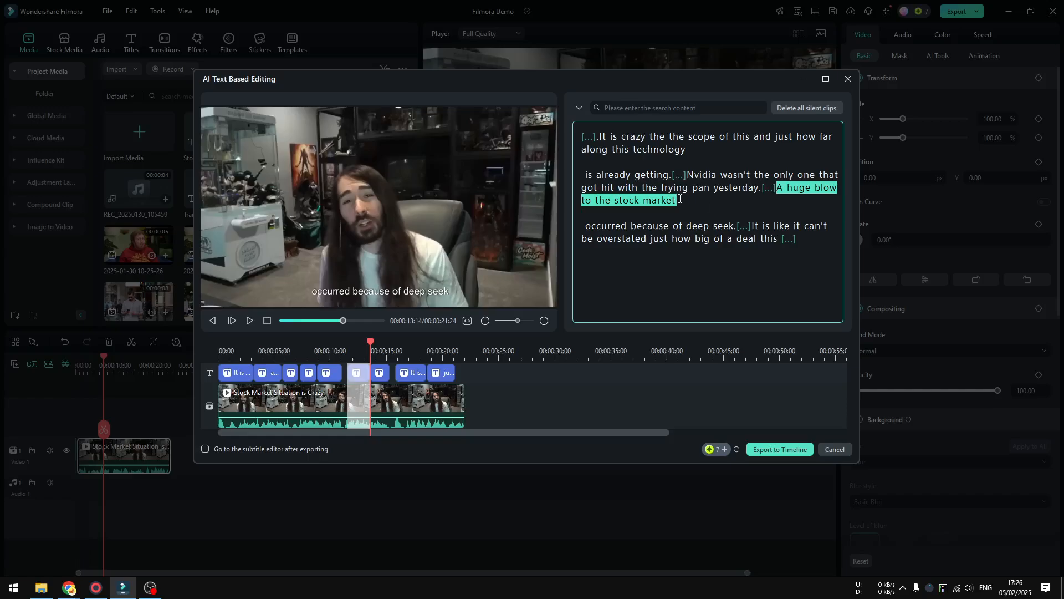
key("Delete")
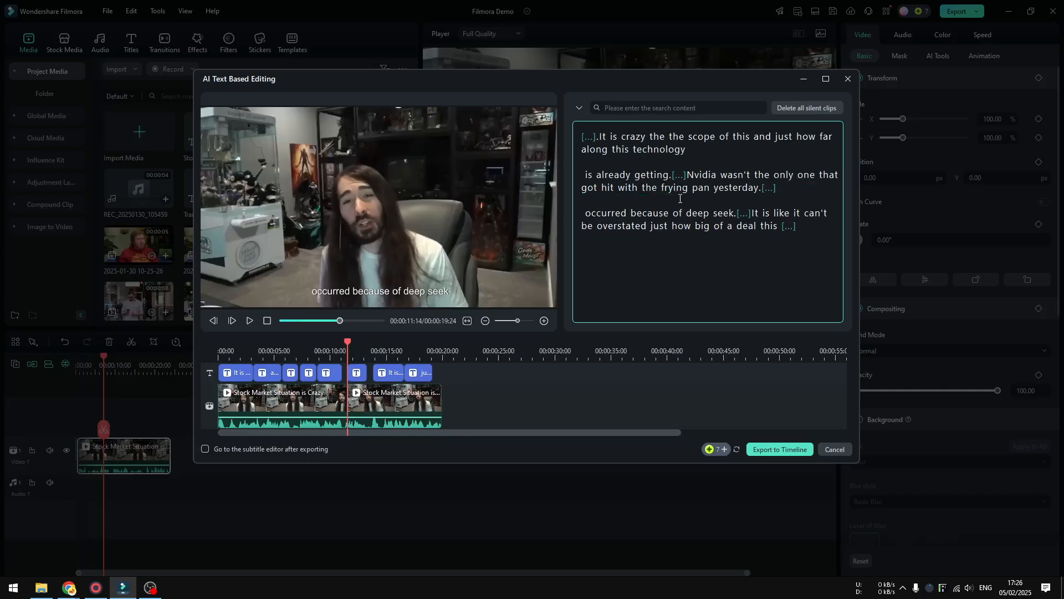
Play the preview across the cut between "yesterday" and "occurred because of deep seek" to check the transition
left_click(316, 351)
left_click(248, 321)
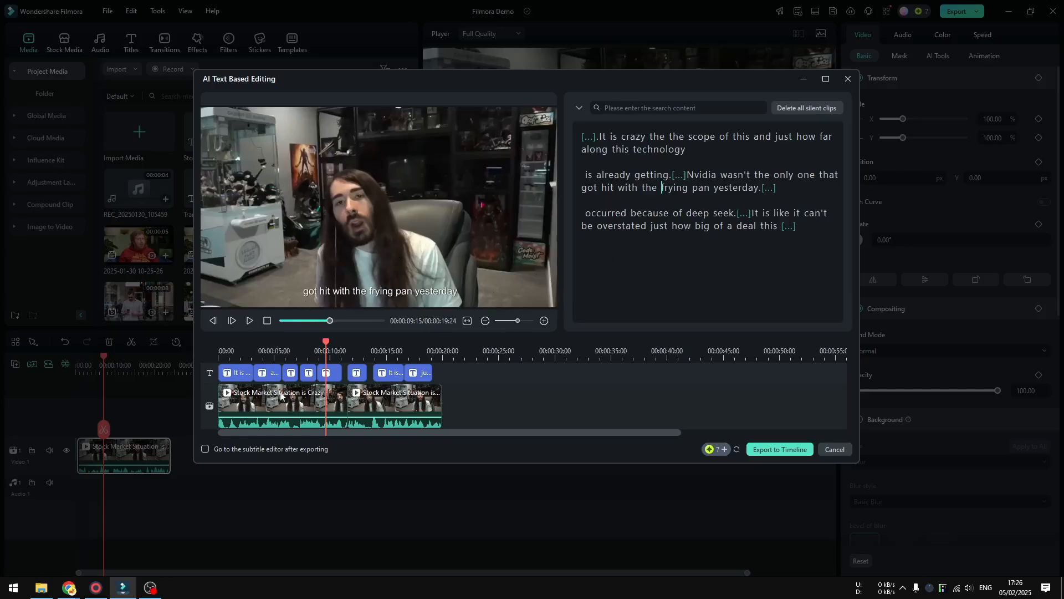
left_click(250, 321)
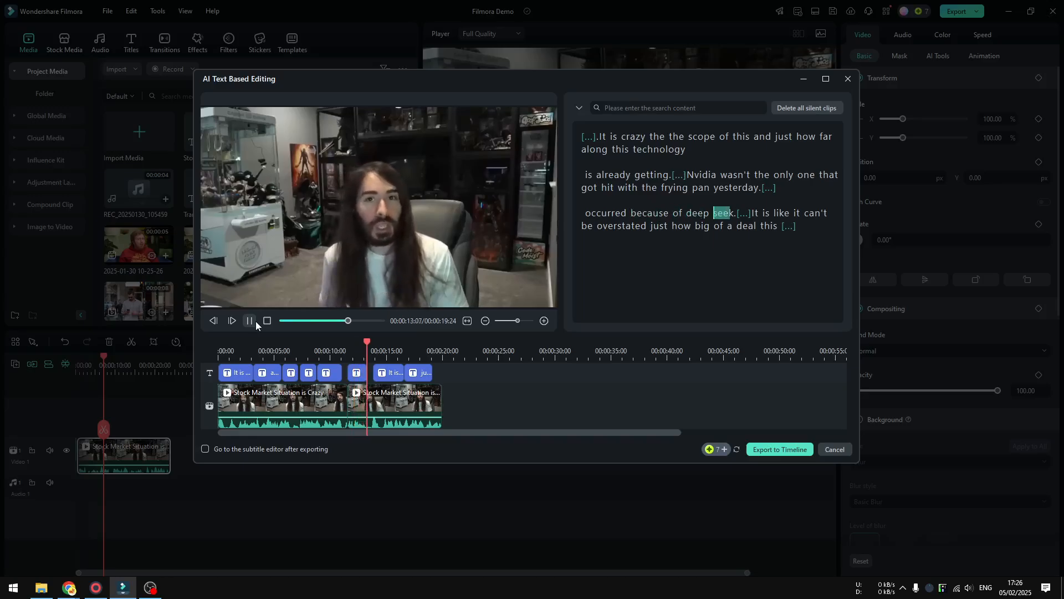
left_click(336, 350)
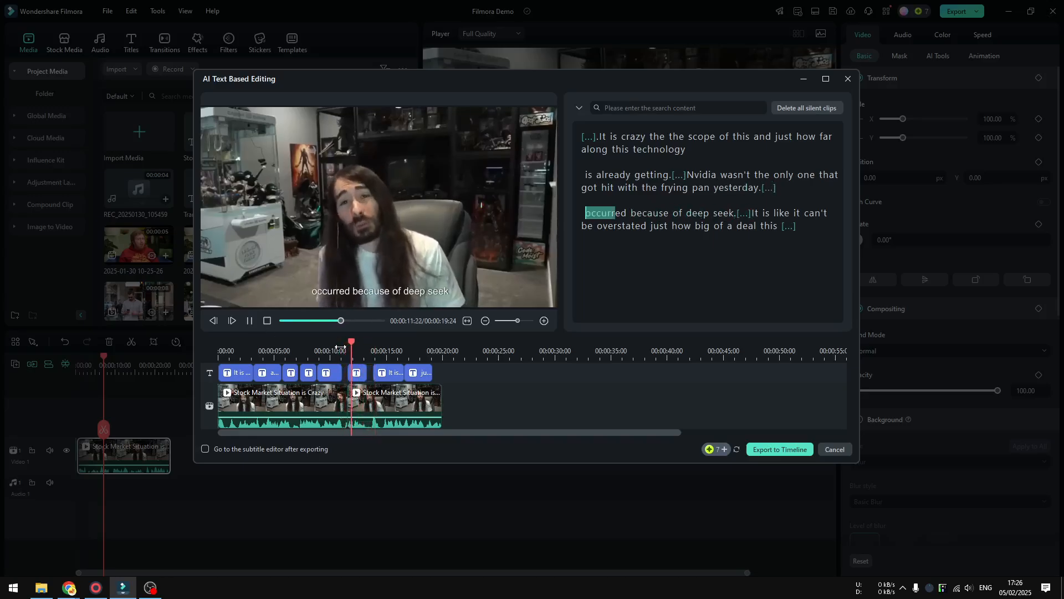
left_click(250, 322)
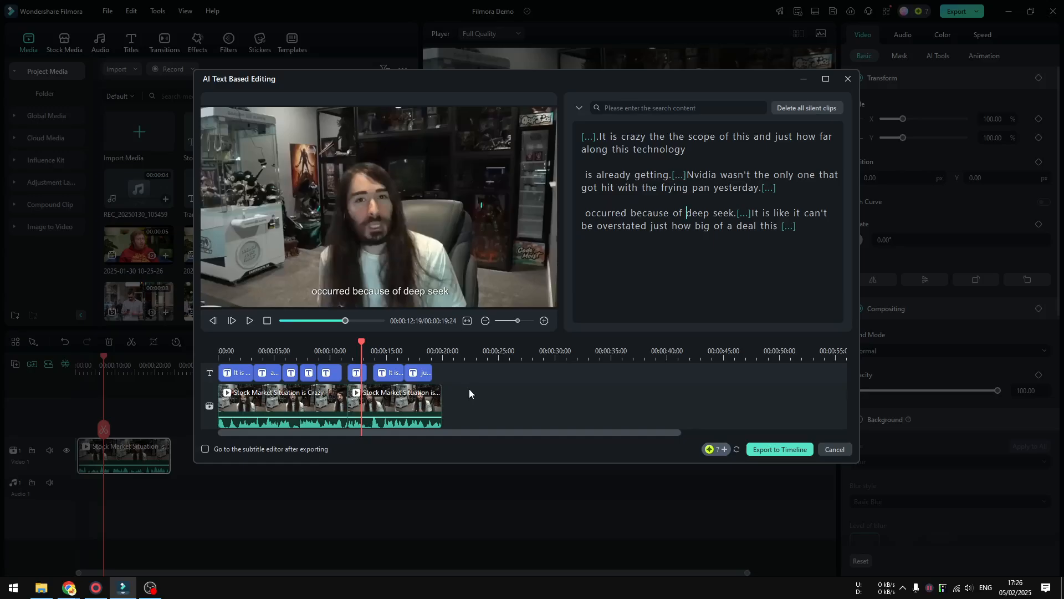
Export the text-edited cut to the timeline and delete the subtitle clip above it, leaving the playhead at the start
left_click(783, 452)
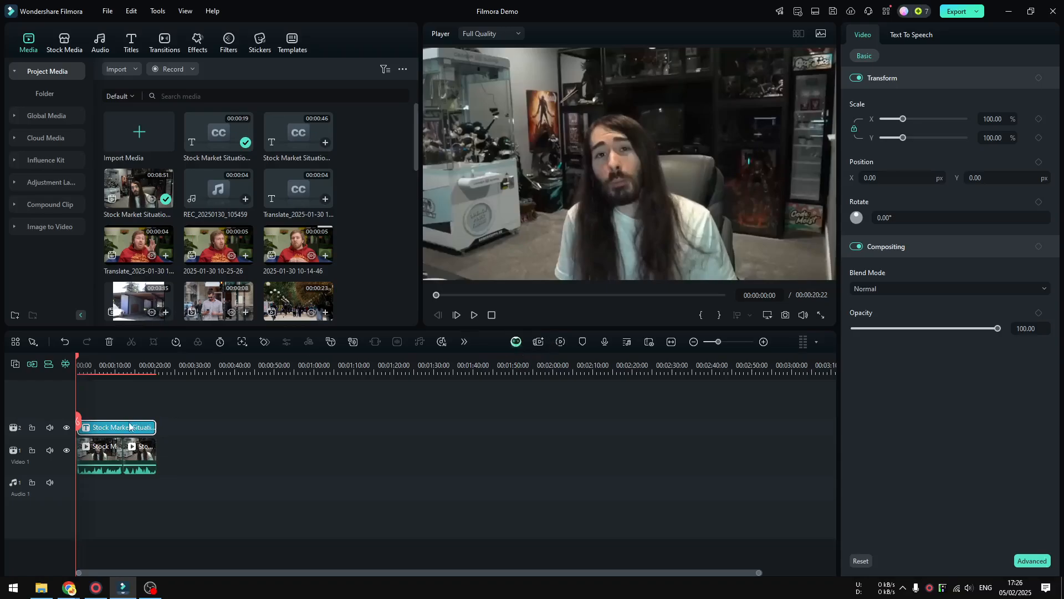
key("space")
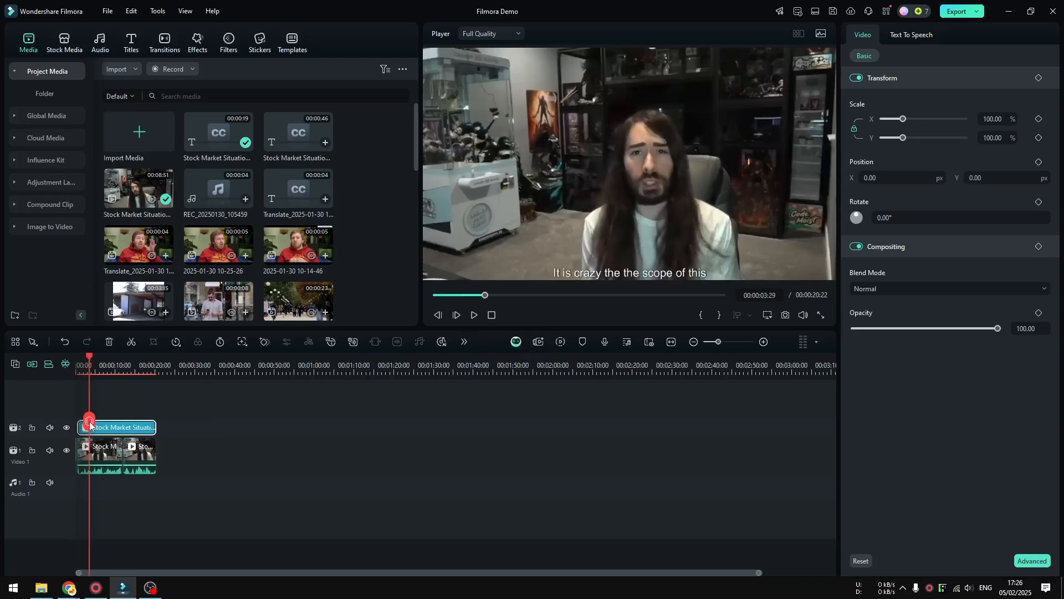
right_click(126, 423)
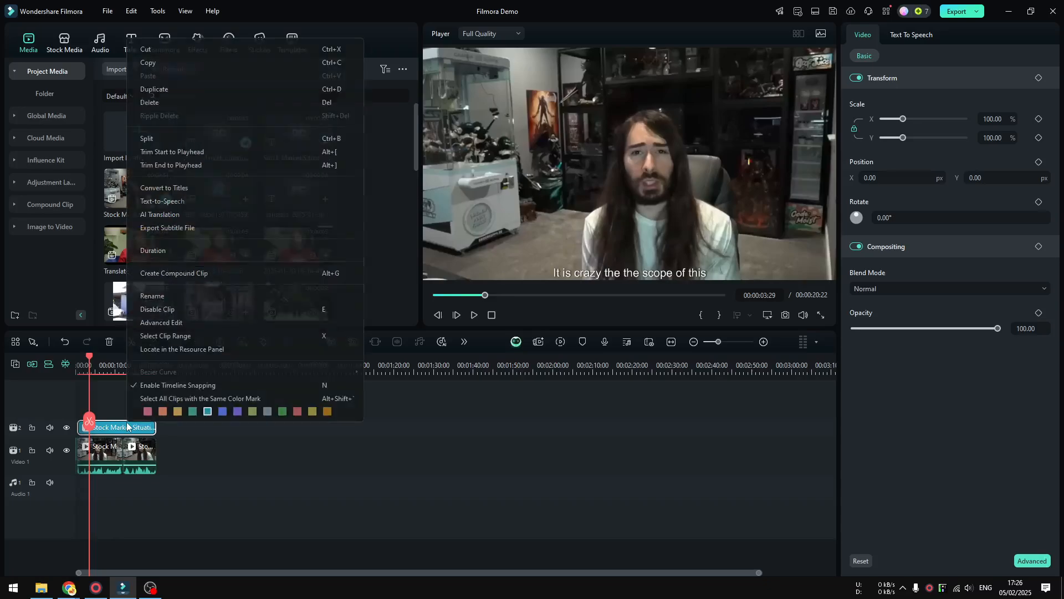
left_click(175, 104)
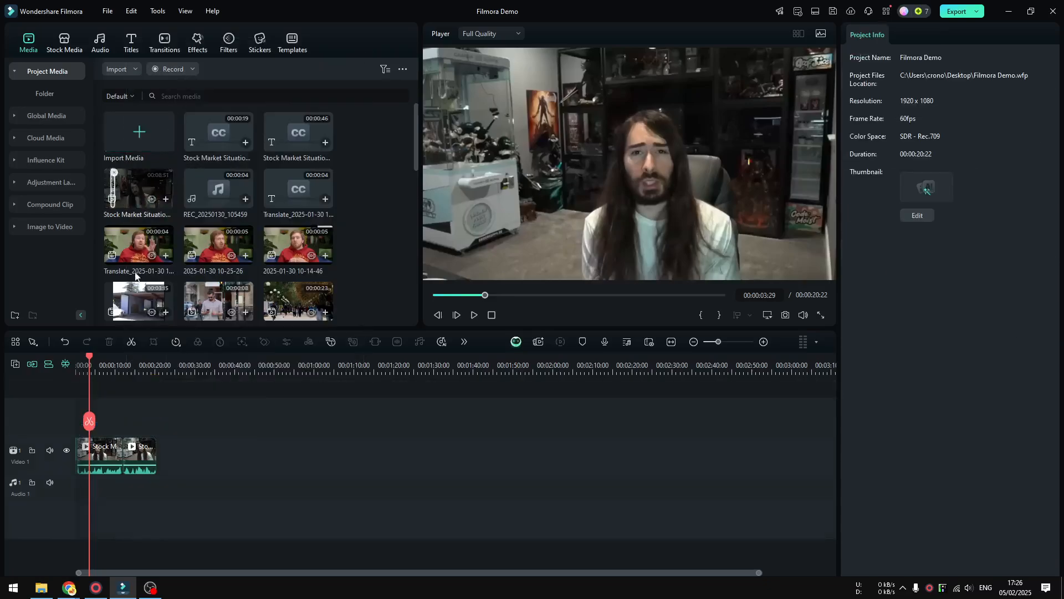
key("Home")
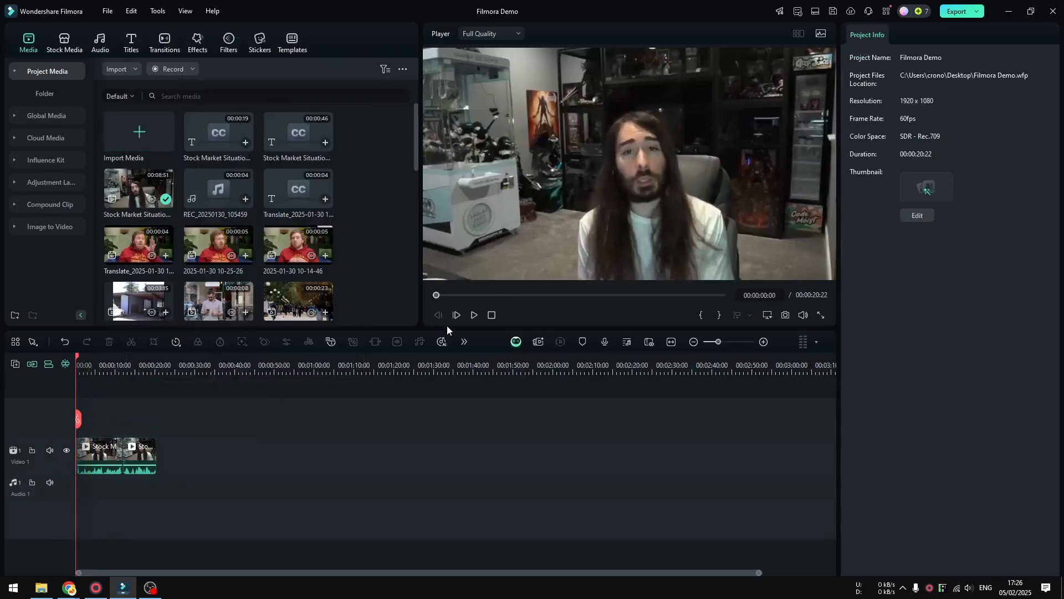
Play the exported edit from the start, skip ahead to just before the cut between the two clips, and stop playback past it
left_click(474, 315)
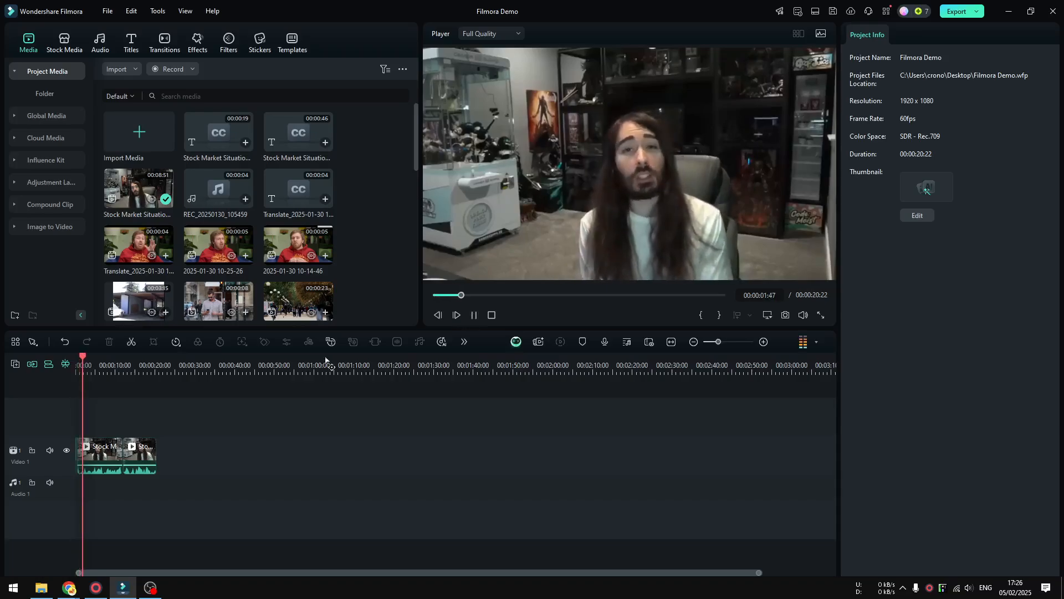
scroll(263, 430, "up", 2)
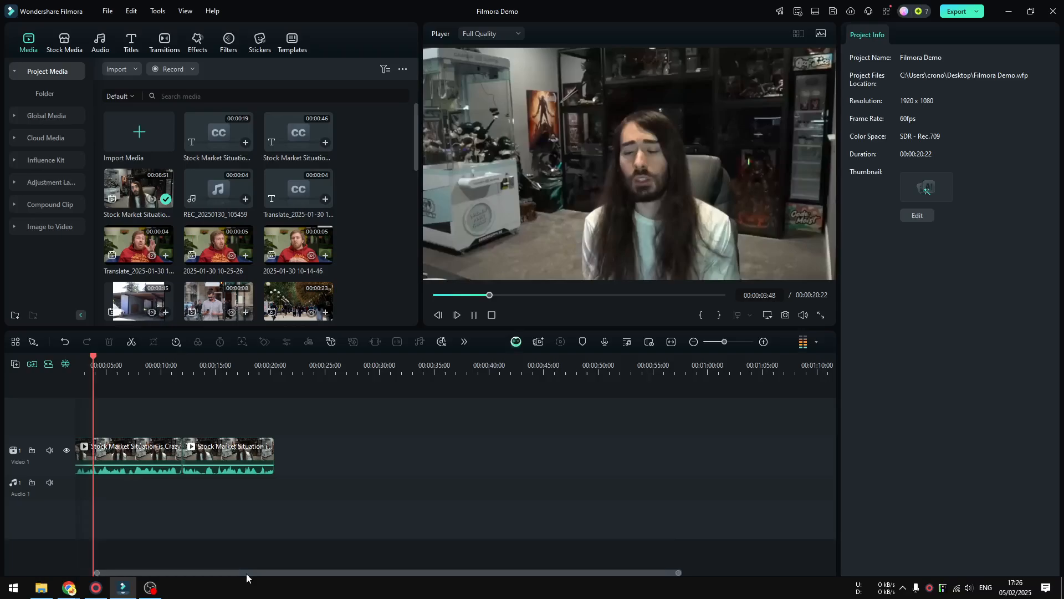
left_click_drag(242, 573, 223, 573)
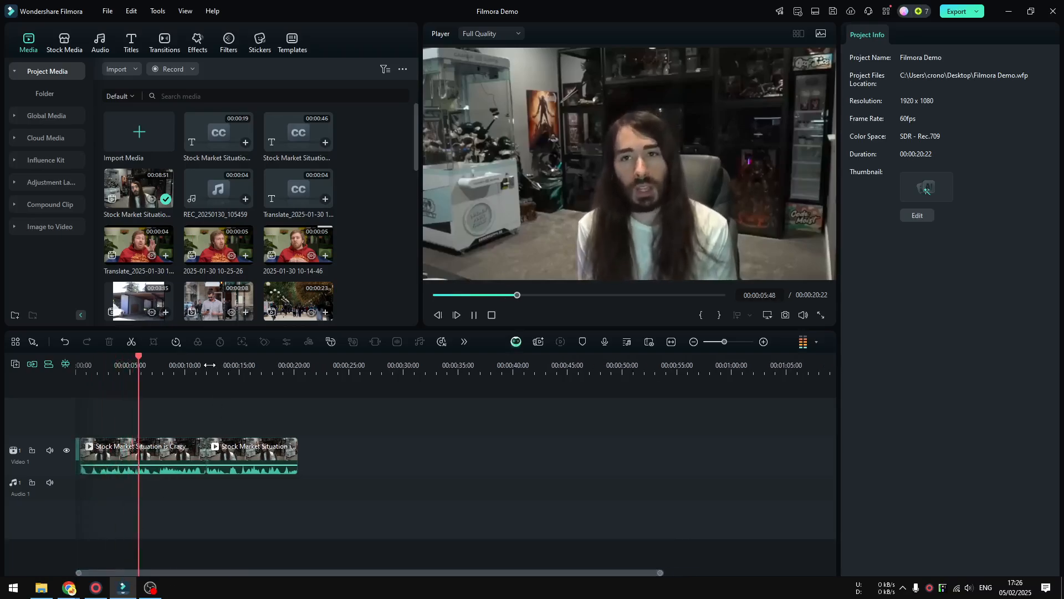
left_click(193, 366)
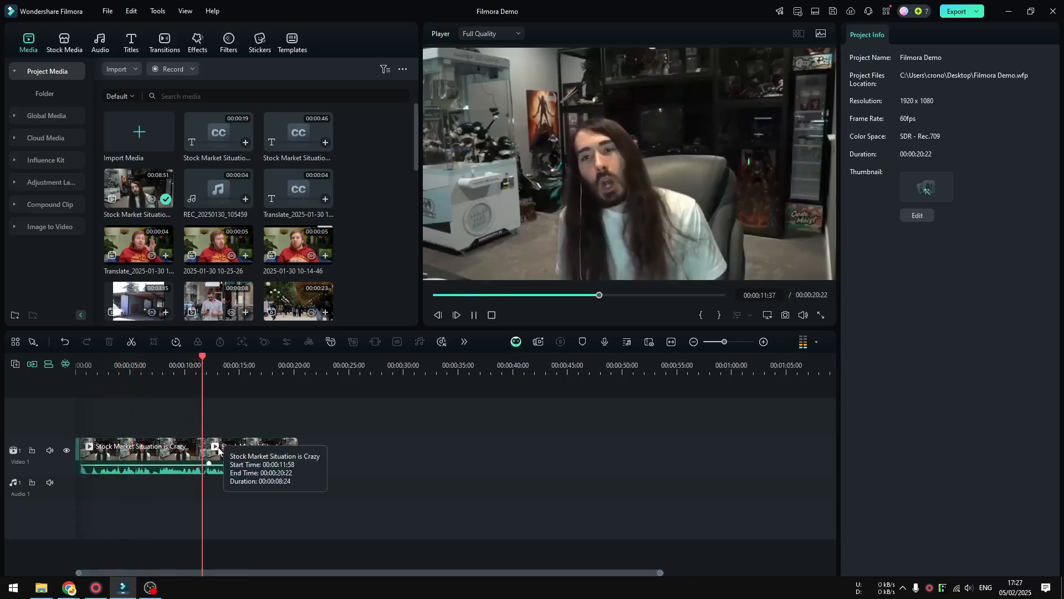
left_click(473, 316)
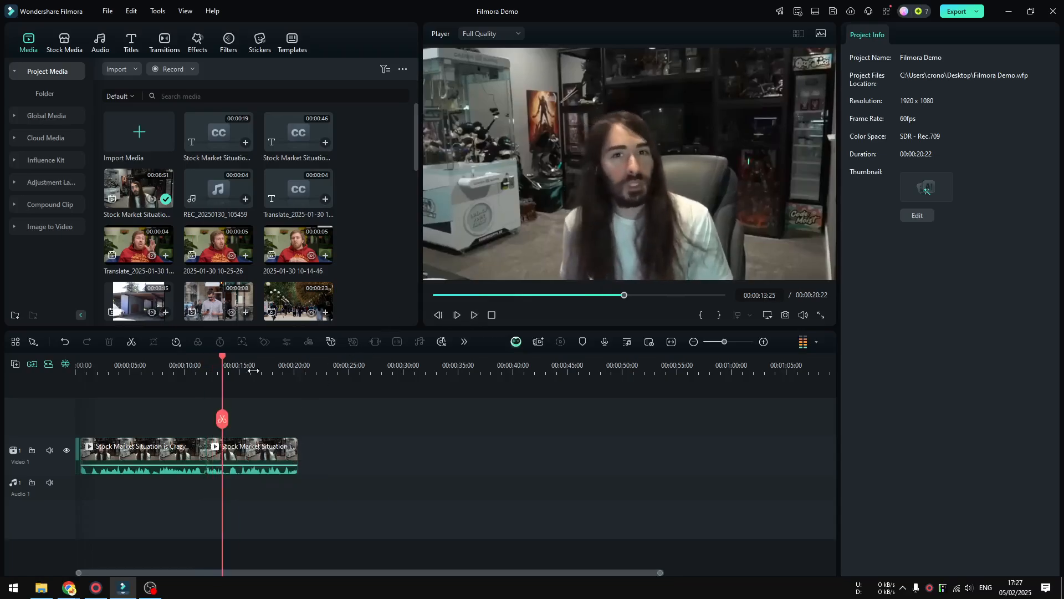
Place the playhead on the cut between the two clips and view the extra editing tools, including AI Text Based Editing, for each clip
left_click_drag(225, 418, 208, 418)
left_click(174, 459)
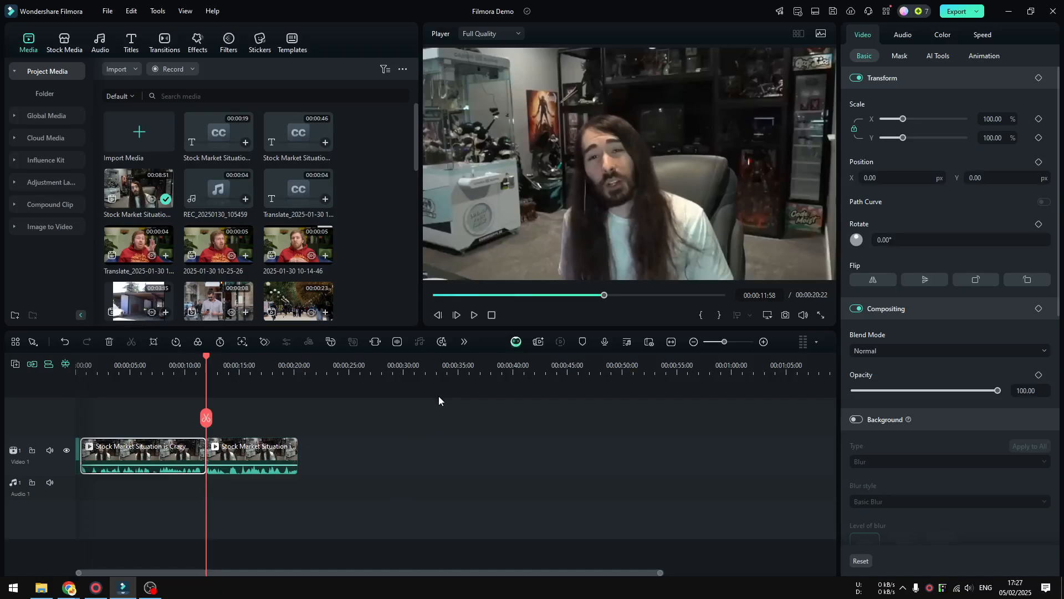
left_click(463, 342)
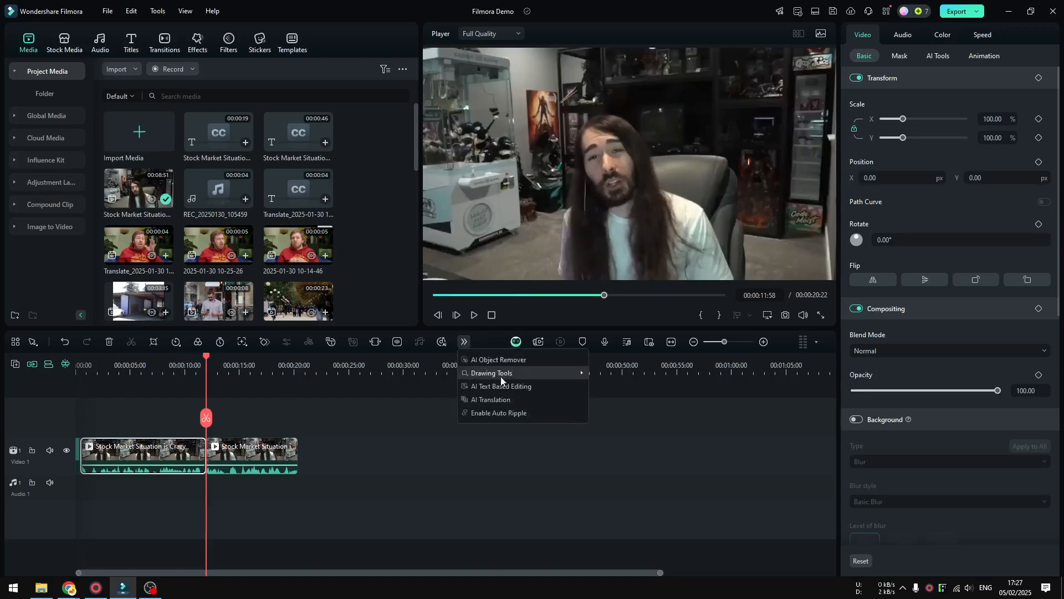
left_click(252, 452)
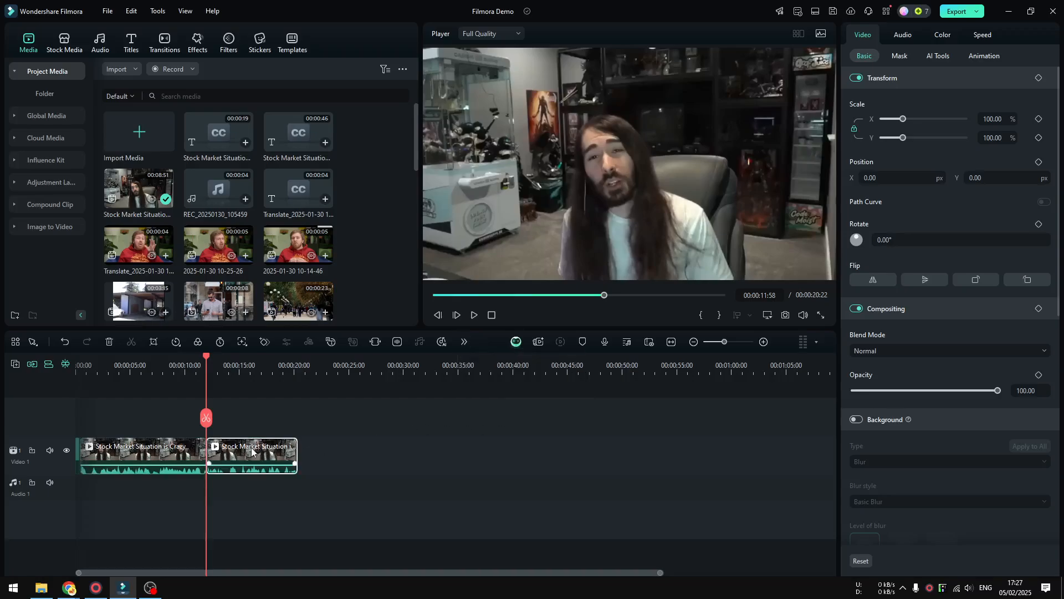
left_click(461, 344)
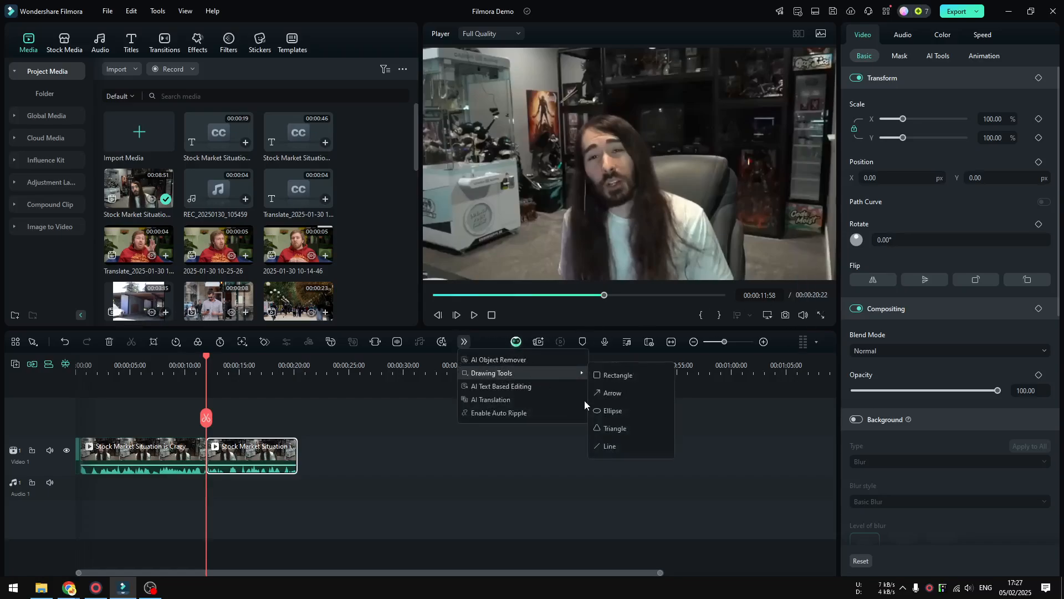